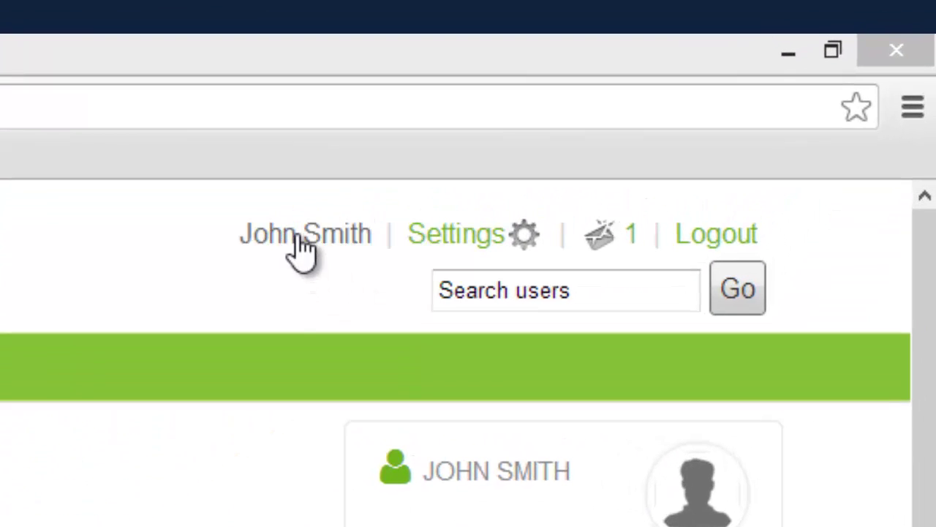
- Open the account holder's profile page and start editing it
{"action": "left_click", "coordinate": [680, 94]}
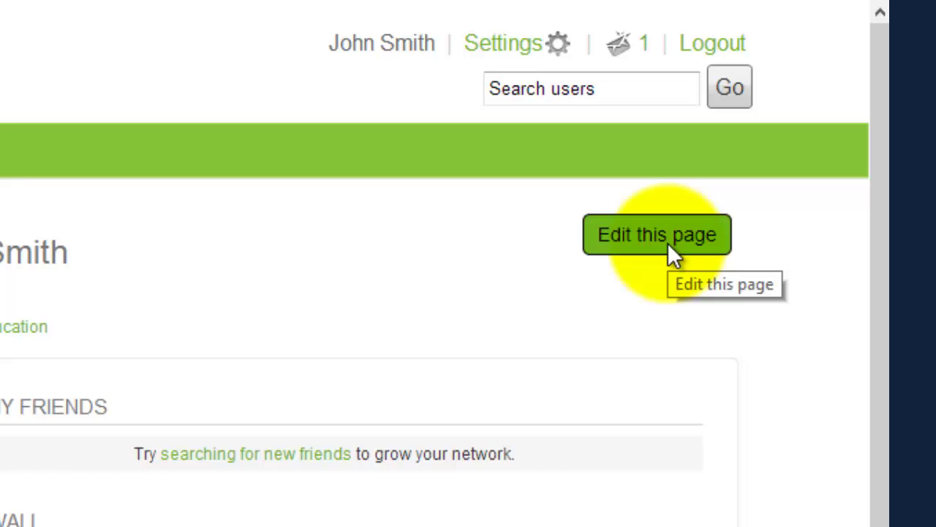
{"action": "left_click", "coordinate": [667, 243]}
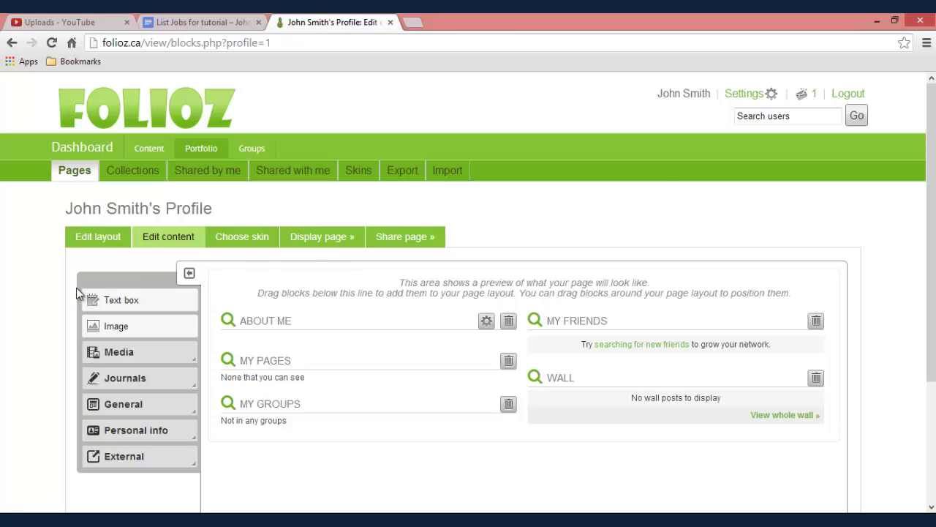
{"action": "left_click", "coordinate": [110, 299]}
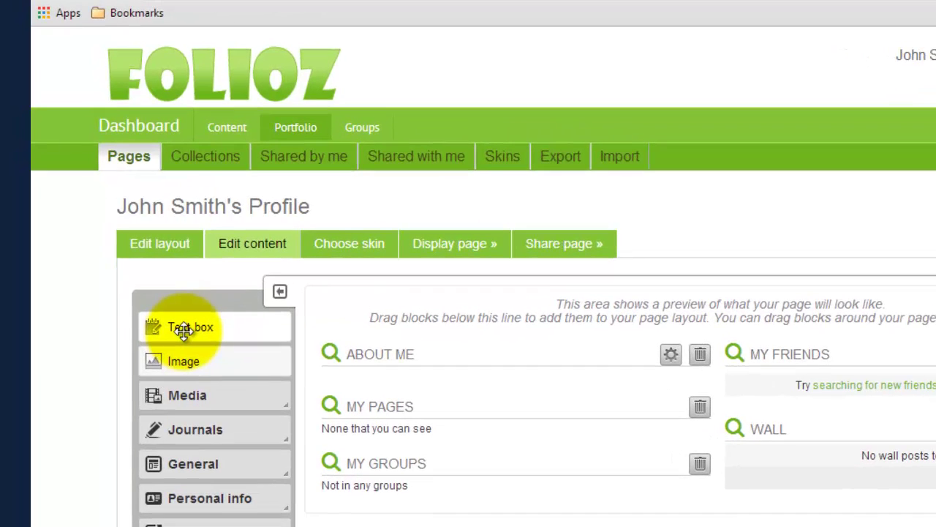
{"action": "left_click_drag", "start_coordinate": [183, 329], "coordinate": [439, 427]}
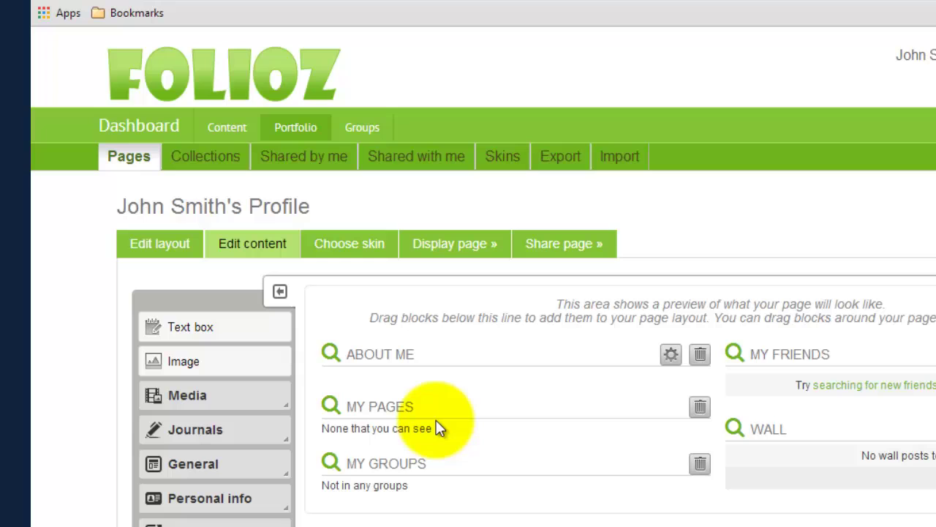
{"action": "left_click_drag", "start_coordinate": [439, 428], "coordinate": [645, 392]}
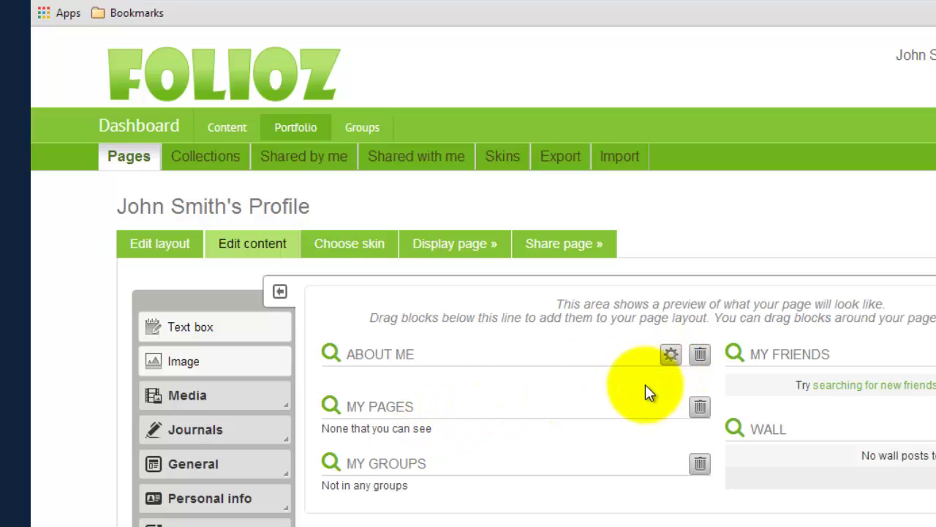
{"action": "left_click", "coordinate": [699, 355]}
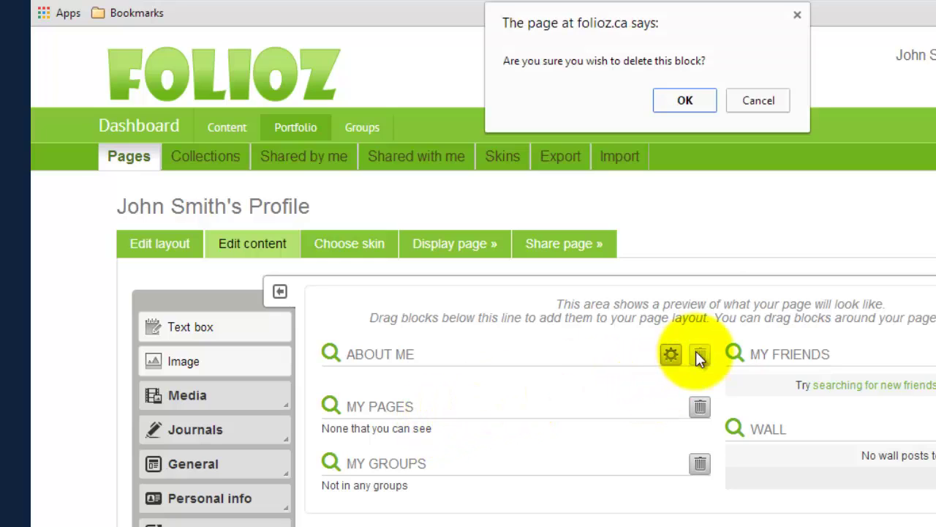
{"action": "left_click", "coordinate": [731, 103]}
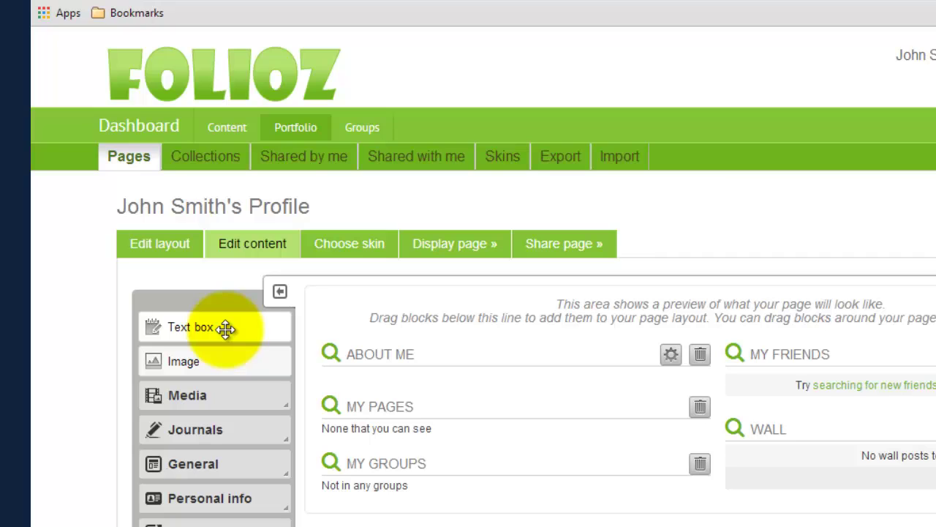
- Add a text box block between About Me and My Pages and title it "Teaching Experiences"
{"action": "mouse_move", "coordinate": [226, 329]}
{"action": "left_mouse_down"}
{"action": "mouse_move", "coordinate": [398, 388]}
{"action": "mouse_move", "coordinate": [512, 406]}
{"action": "left_mouse_up"}
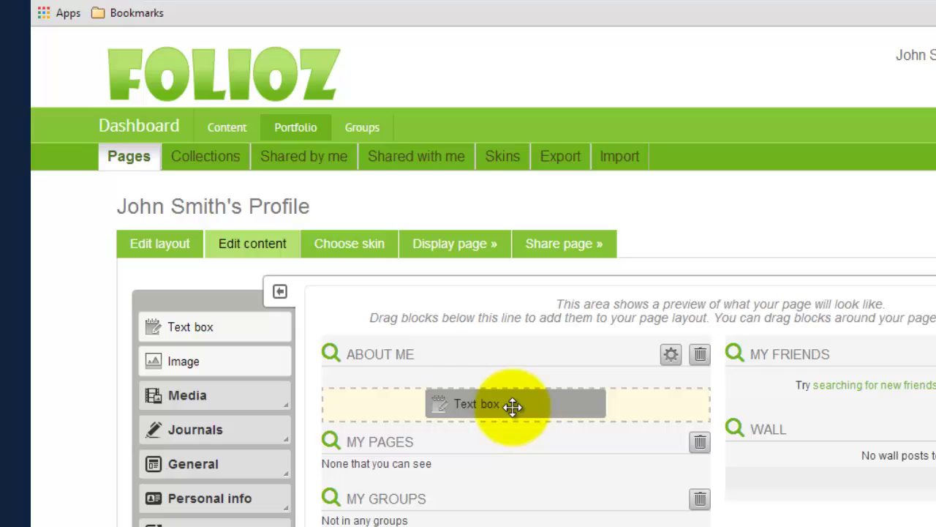
{"action": "left_click_drag", "start_coordinate": [513, 406], "coordinate": [739, 485]}
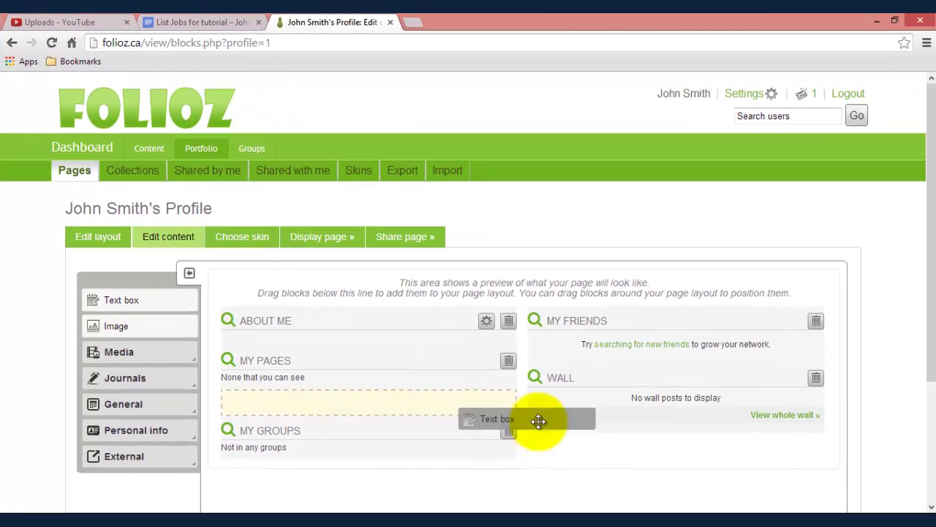
{"action": "left_click_drag", "start_coordinate": [539, 420], "coordinate": [365, 356]}
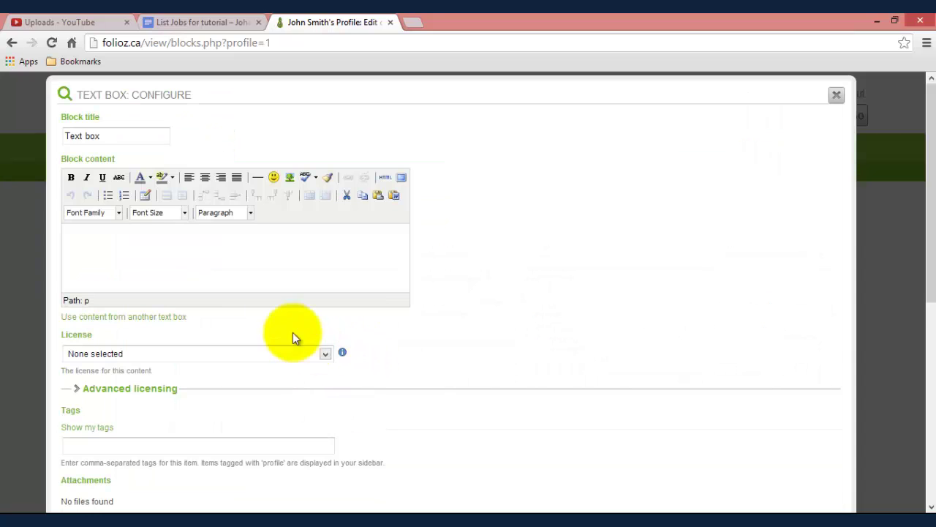
{"action": "left_click", "coordinate": [120, 135]}
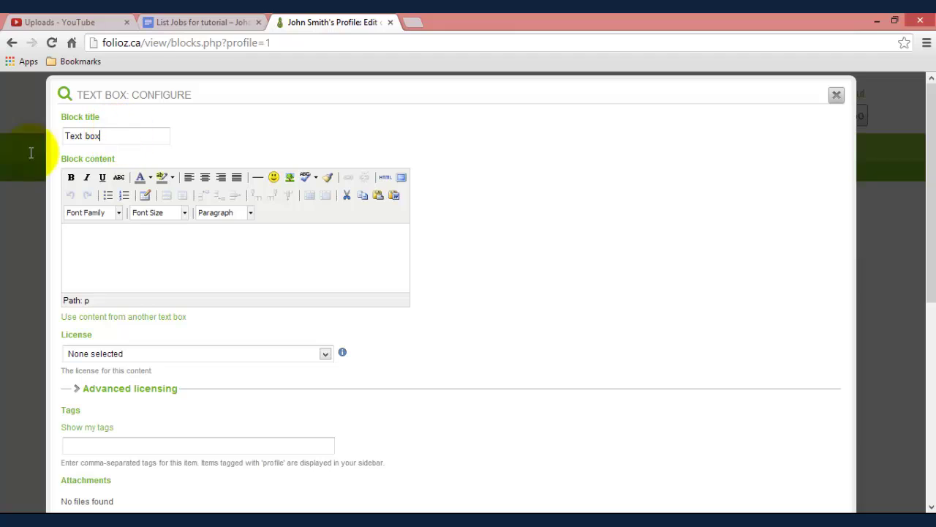
{"action": "key", "text": "ctrl+a"}
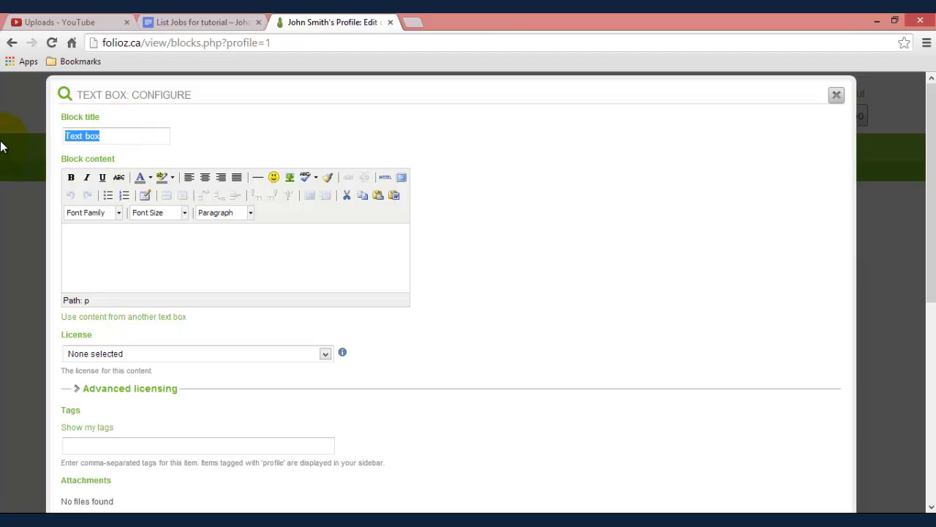
{"action": "type", "text": "Teachin"}
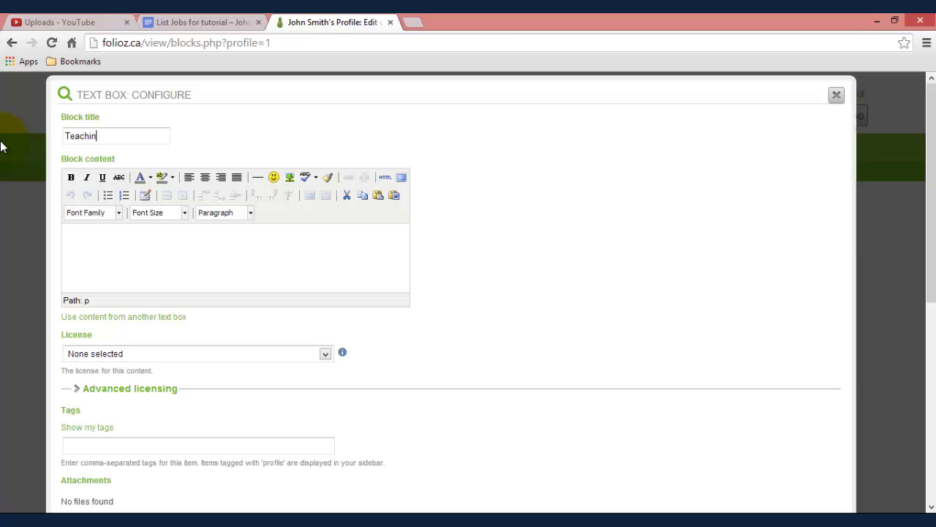
{"action": "type", "text": "g Experiences"}
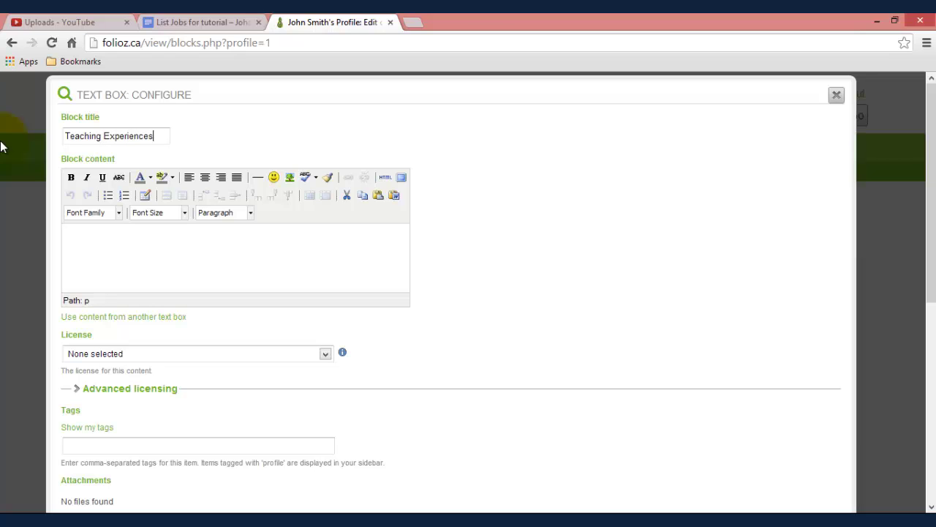
- Enter "Detailed description of my experiences." as the content of the Teaching Experiences block
{"action": "left_click", "coordinate": [173, 262]}
{"action": "type", "text": "D"}
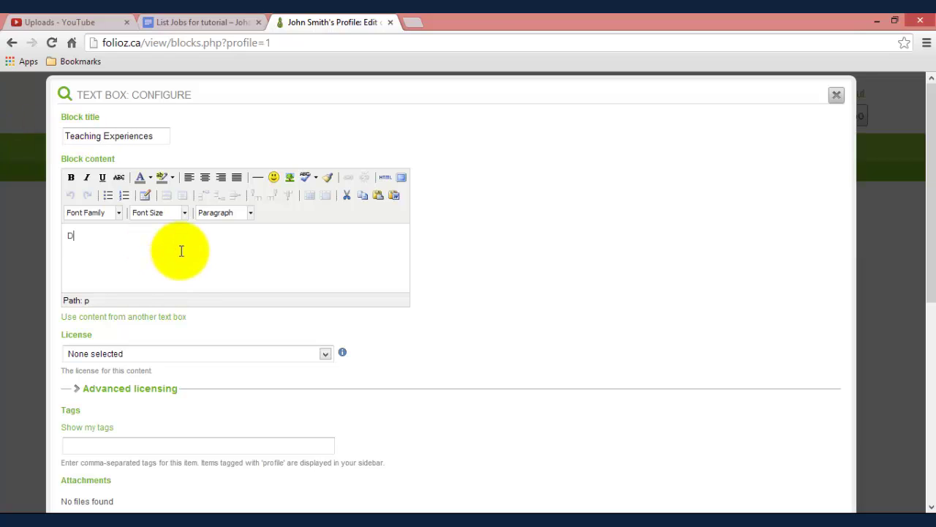
{"action": "type", "text": "etailed description of my e"}
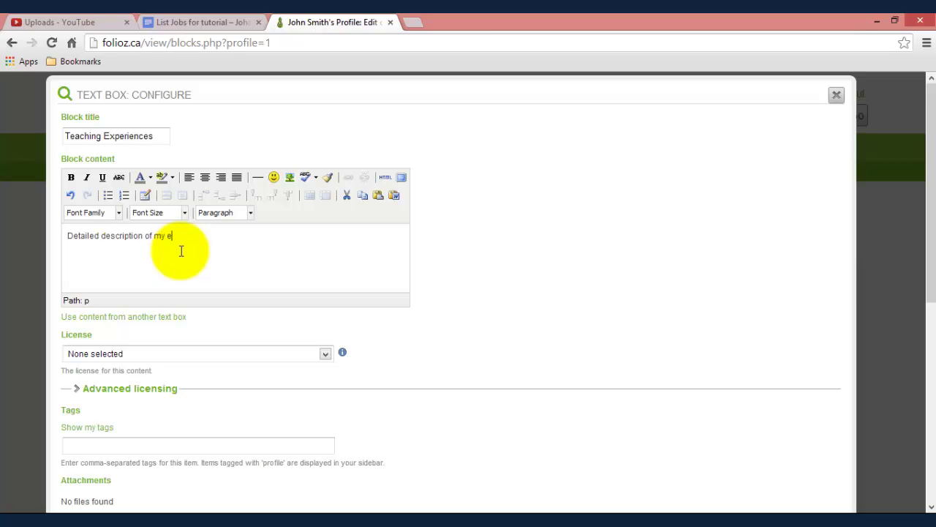
{"action": "type", "text": "xperiences."}
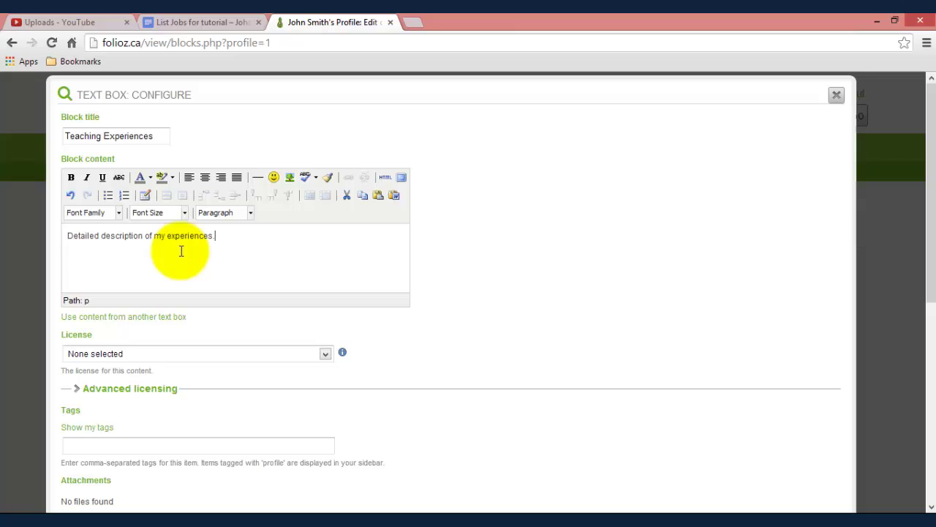
- Make the entire description text bold and save the Teaching Experiences block
{"action": "scroll", "coordinate": [183, 257], "scroll_direction": "down", "scroll_amount": 1}
{"action": "scroll", "coordinate": [397, 261], "scroll_direction": "up", "scroll_amount": 1}
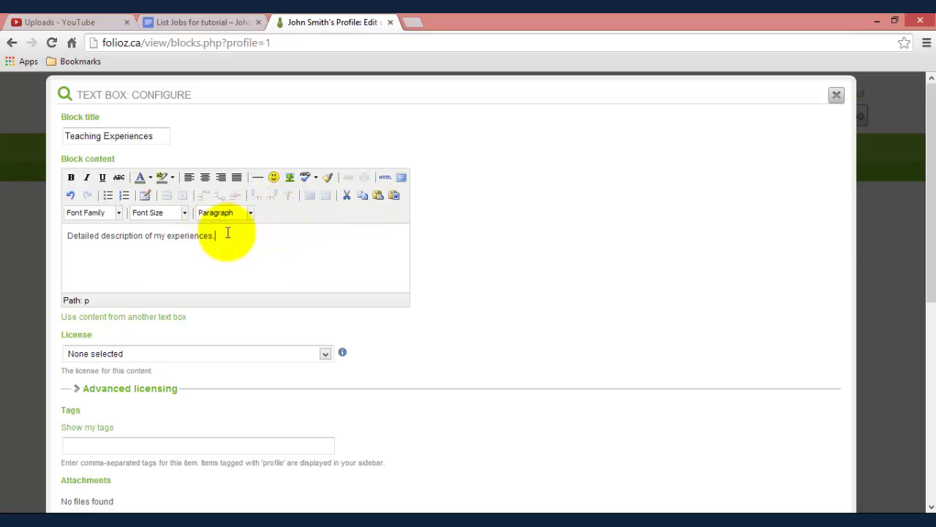
{"action": "left_click_drag", "start_coordinate": [224, 234], "coordinate": [85, 202]}
{"action": "left_click", "coordinate": [71, 177]}
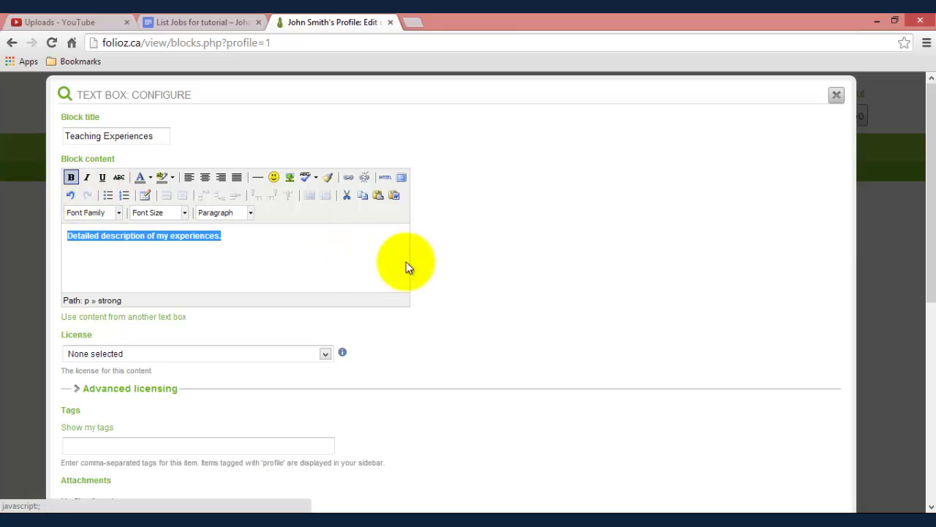
{"action": "left_click", "coordinate": [352, 260]}
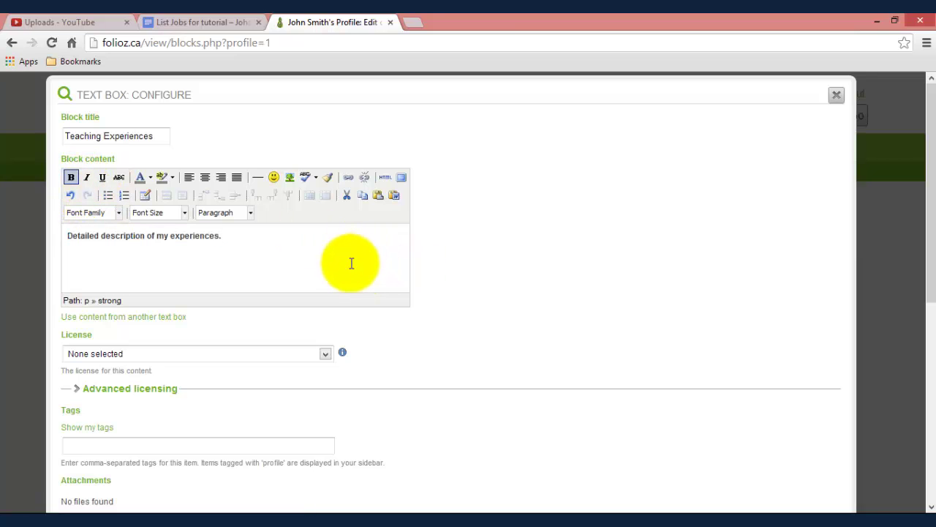
{"action": "scroll", "coordinate": [347, 270], "scroll_direction": "down", "scroll_amount": 5}
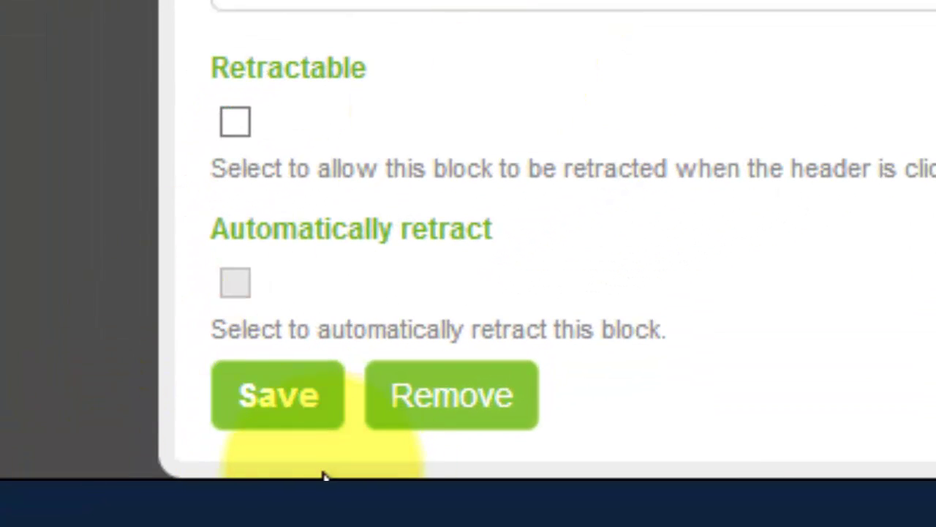
{"action": "left_click", "coordinate": [311, 406]}
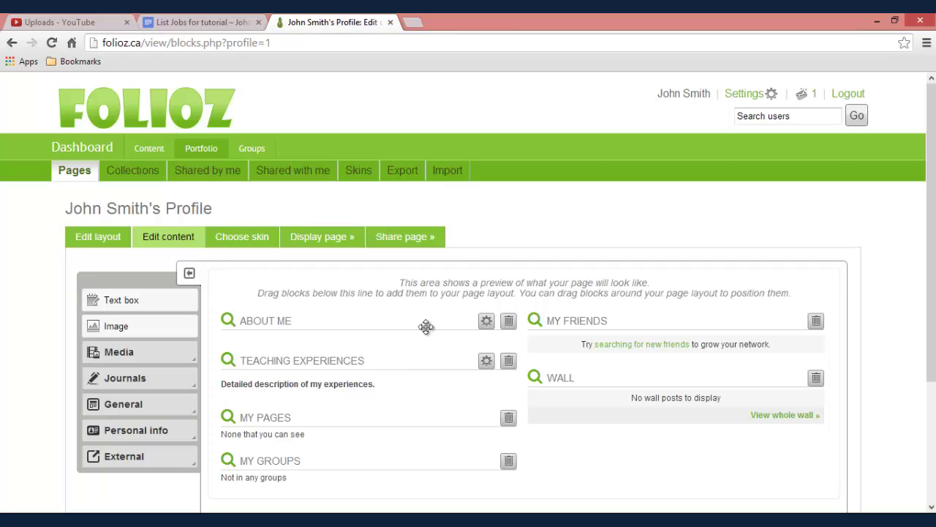
- View the profile page with the Teaching Experiences block, and reopen the page for editing
{"action": "left_click", "coordinate": [700, 97]}
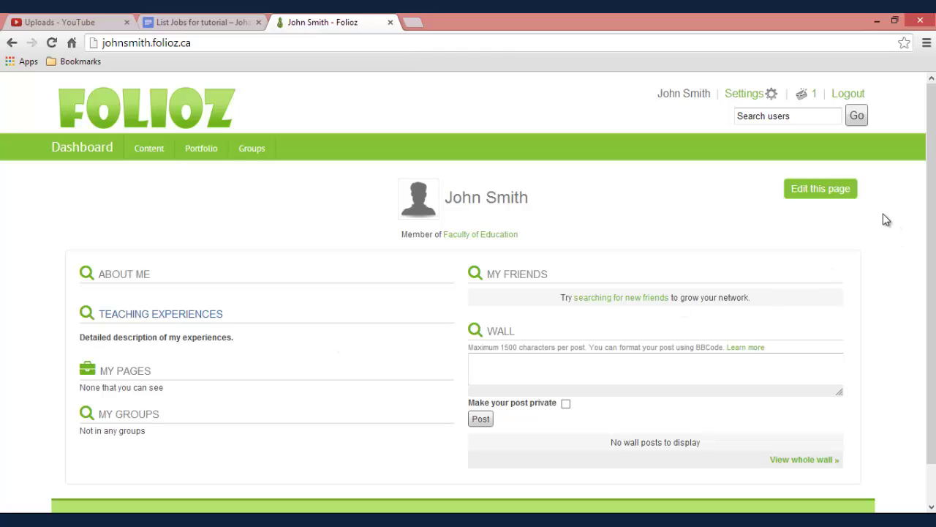
{"action": "left_click", "coordinate": [830, 188]}
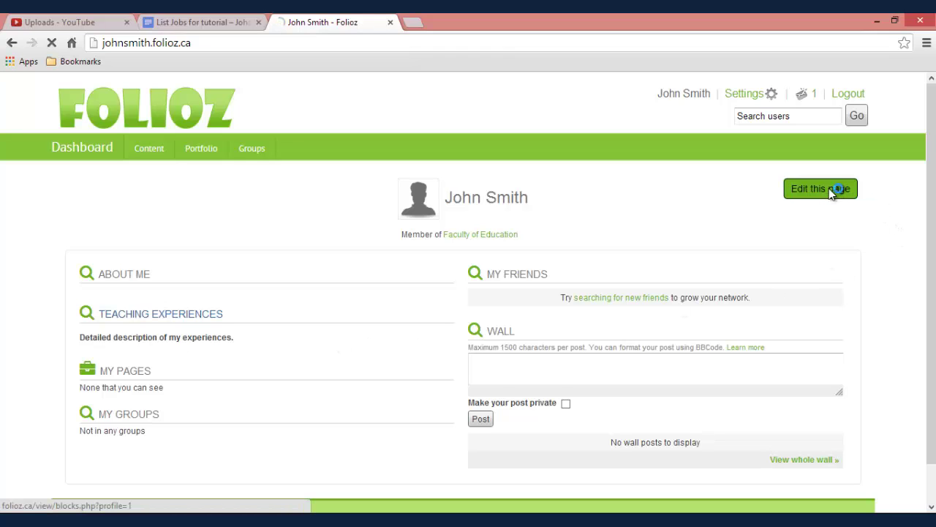
- Add an image block to the column containing My Friends and title it "Scenery"
{"action": "scroll", "coordinate": [829, 188], "scroll_direction": "down", "scroll_amount": 1}
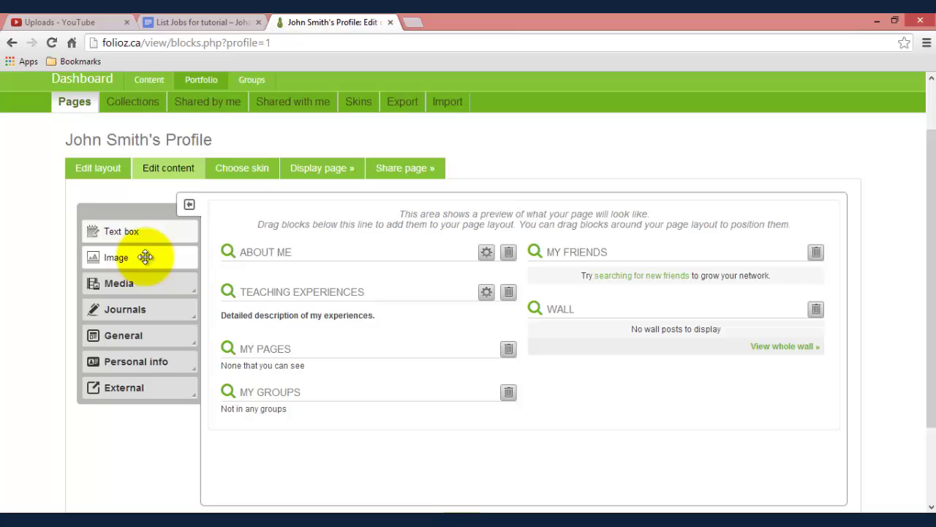
{"action": "left_click_drag", "start_coordinate": [145, 256], "coordinate": [649, 249]}
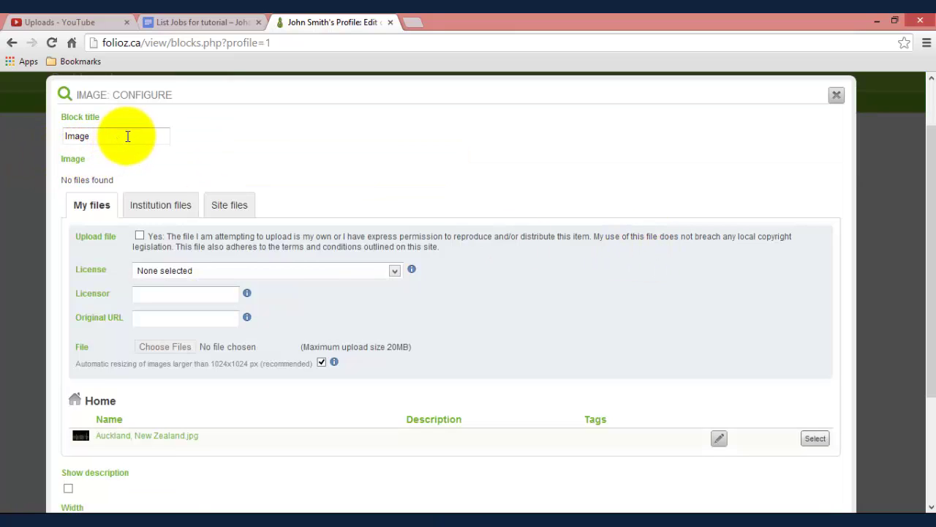
{"action": "left_click_drag", "start_coordinate": [127, 136], "coordinate": [34, 136]}
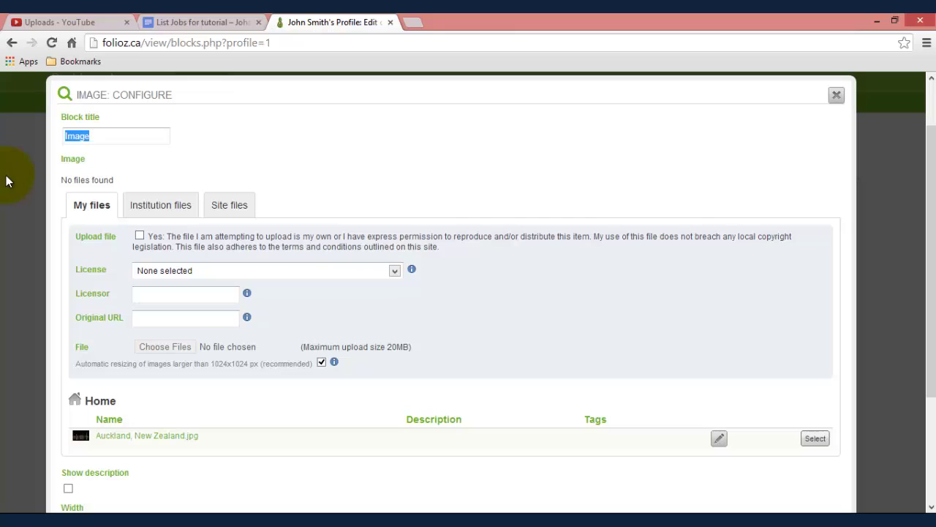
{"action": "type", "text": "S"}
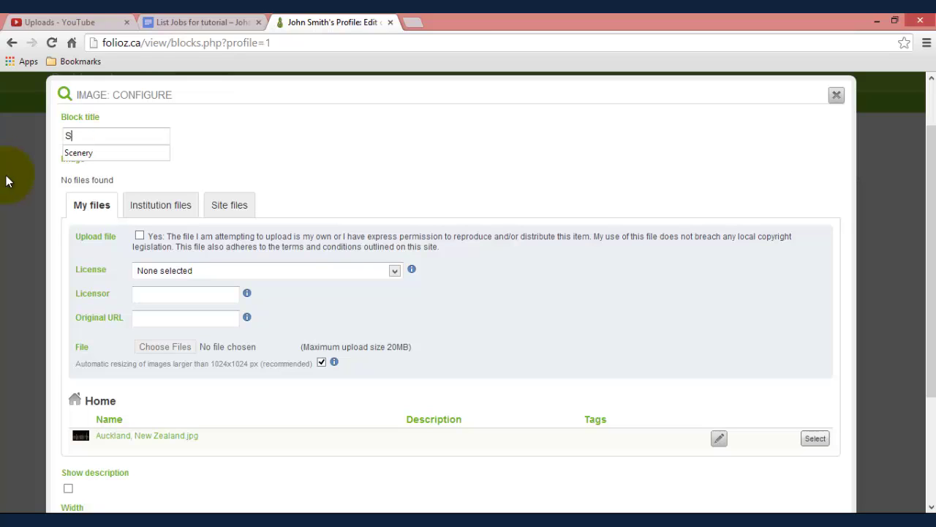
{"action": "type", "text": "cenery"}
{"action": "left_click", "coordinate": [192, 137]}
- Accept the upload permission statement and upload Tofino.jpg from the Random Images folder to the image block
{"action": "scroll", "coordinate": [194, 131], "scroll_direction": "down", "scroll_amount": 1}
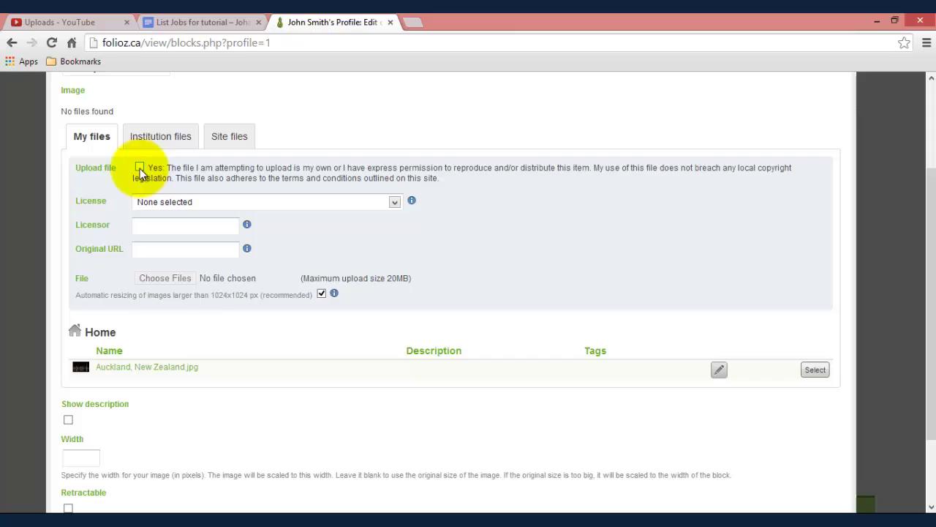
{"action": "left_click", "coordinate": [140, 168]}
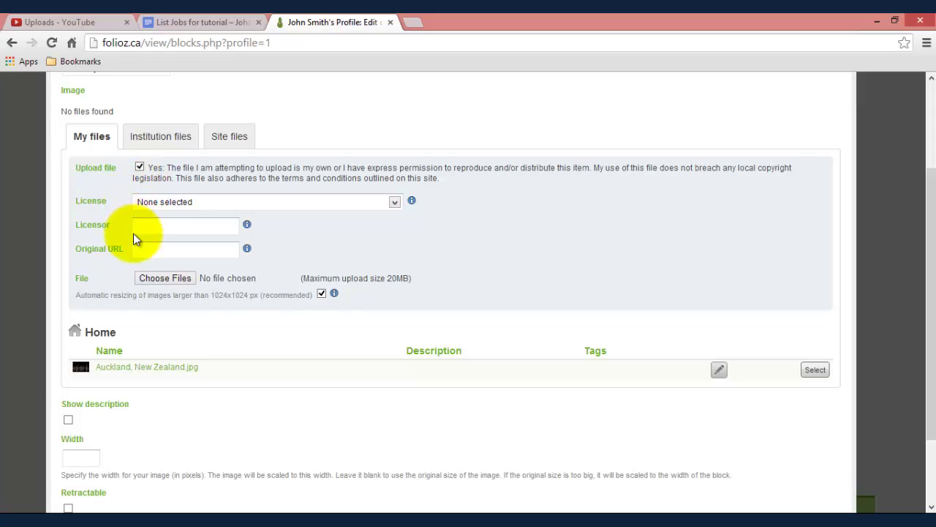
{"action": "left_click", "coordinate": [167, 279]}
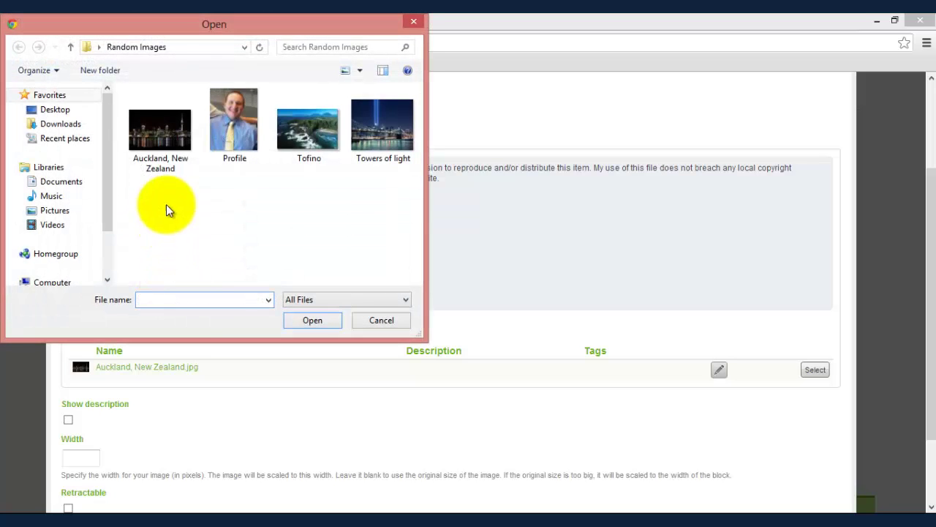
{"action": "double_click", "coordinate": [297, 148]}
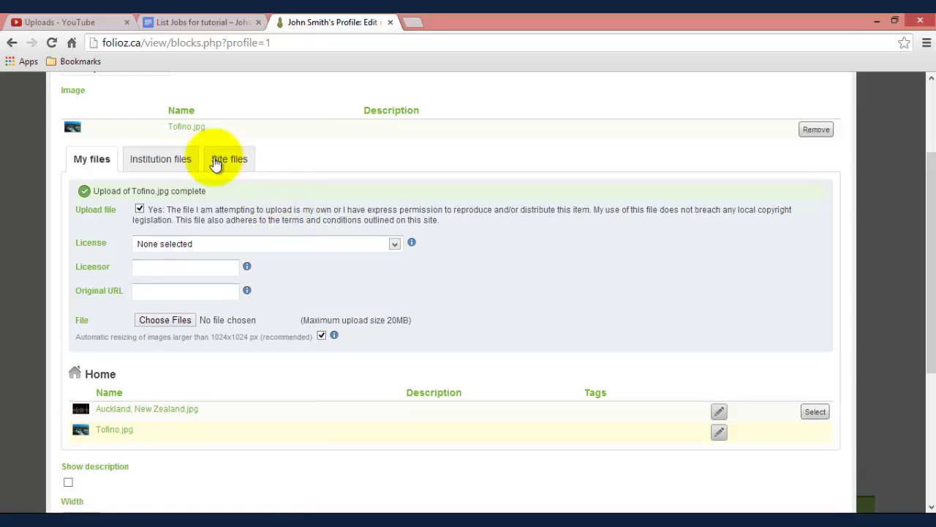
- Review the Scenery image block's settings with Tofino.jpg as its image and save the block
{"action": "scroll", "coordinate": [146, 161], "scroll_direction": "up", "scroll_amount": 2}
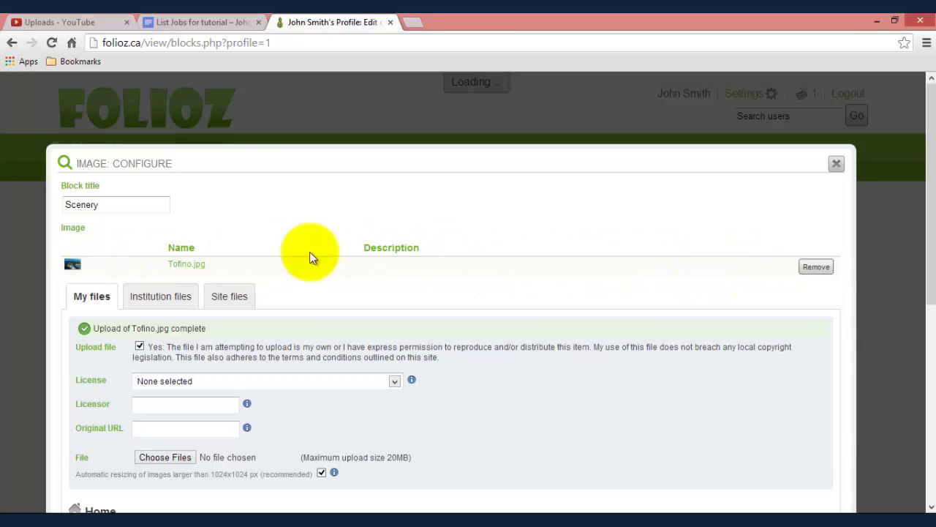
{"action": "scroll", "coordinate": [114, 254], "scroll_direction": "down", "scroll_amount": 3}
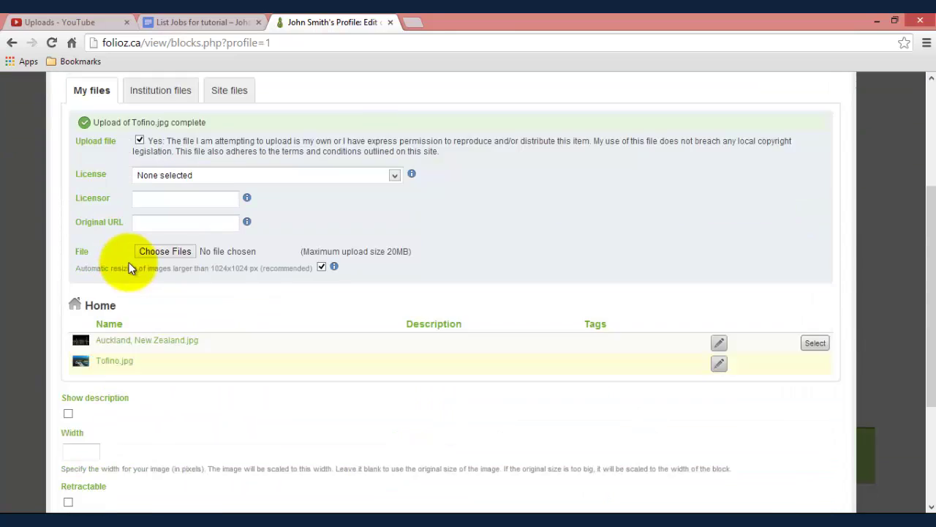
{"action": "scroll", "coordinate": [129, 268], "scroll_direction": "down", "scroll_amount": 1}
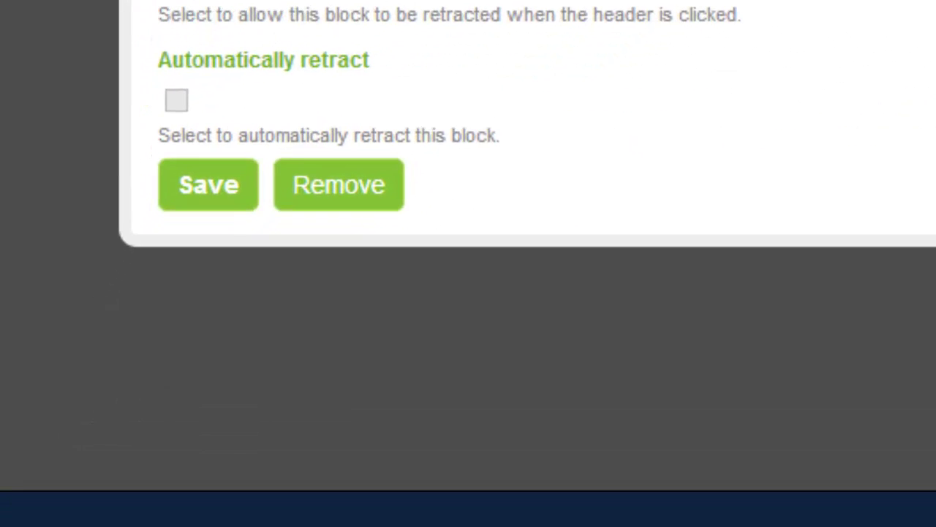
{"action": "left_click", "coordinate": [210, 195]}
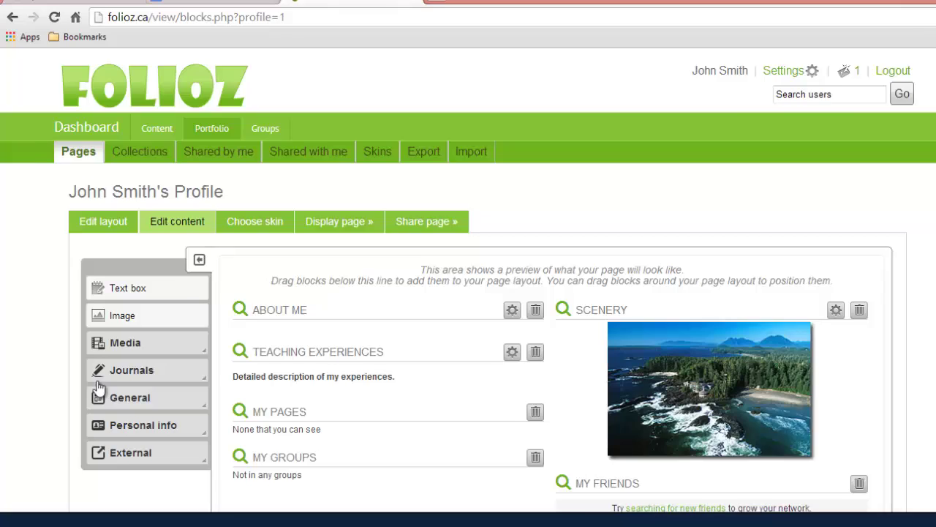
- Rearrange the page blocks: Teaching Experiences above Scenery, My Friends between My Pages and My Groups, and Wall below My Groups
{"action": "scroll", "coordinate": [685, 347], "scroll_direction": "down", "scroll_amount": 2}
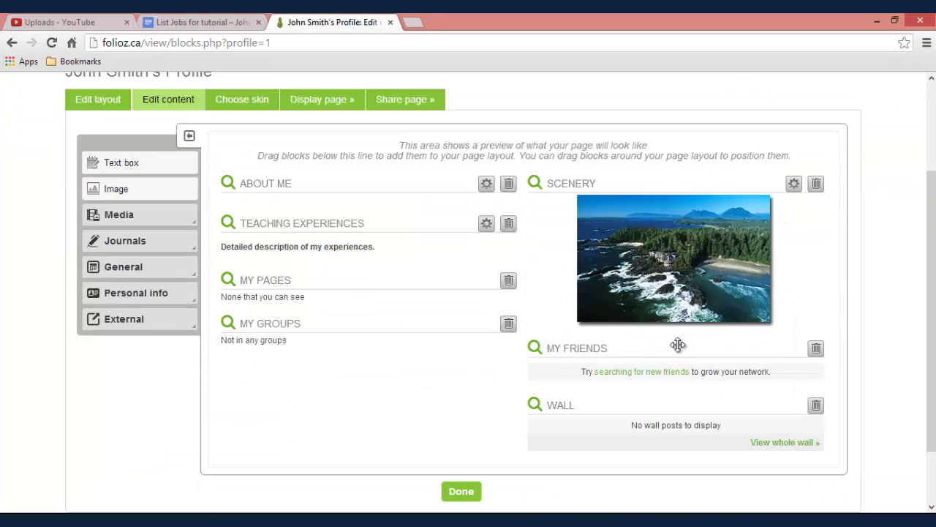
{"action": "left_click_drag", "start_coordinate": [403, 182], "coordinate": [623, 188]}
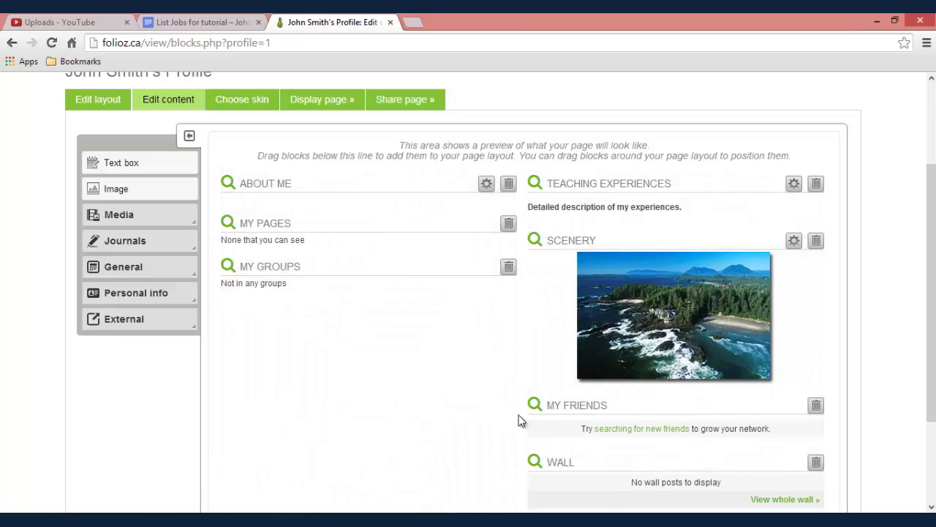
{"action": "left_click_drag", "start_coordinate": [576, 407], "coordinate": [380, 378]}
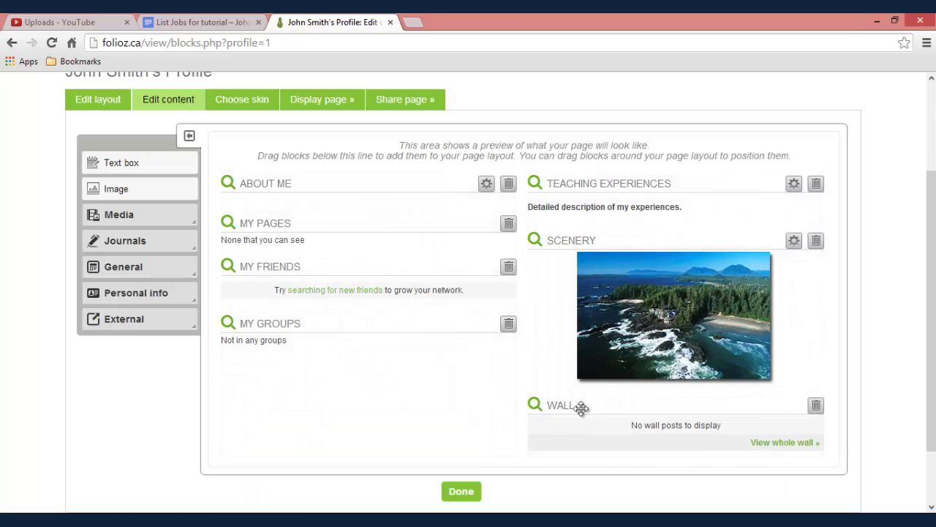
{"action": "left_click_drag", "start_coordinate": [582, 408], "coordinate": [335, 355]}
- Finish editing the page content and view the profile page with the rearranged blocks
{"action": "scroll", "coordinate": [649, 220], "scroll_direction": "up", "scroll_amount": 2}
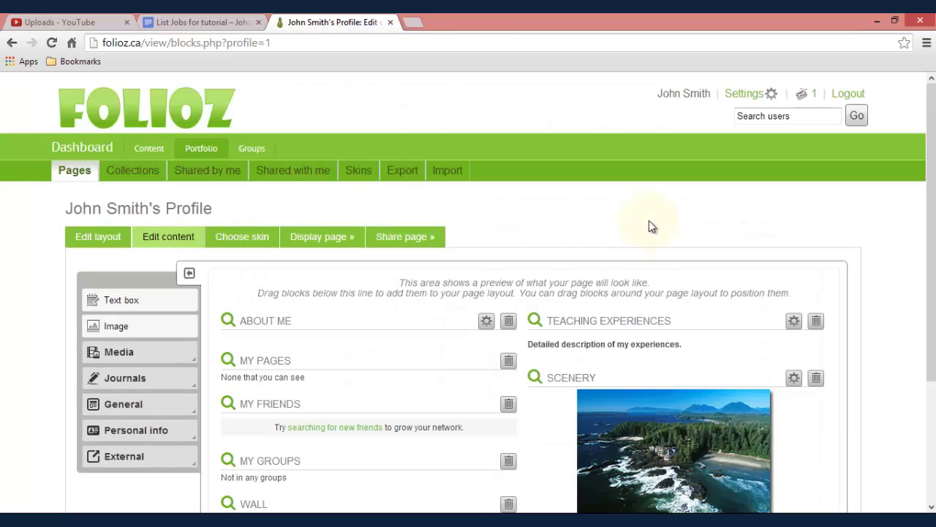
{"action": "scroll", "coordinate": [649, 220], "scroll_direction": "down", "scroll_amount": 3}
{"action": "left_click", "coordinate": [458, 408]}
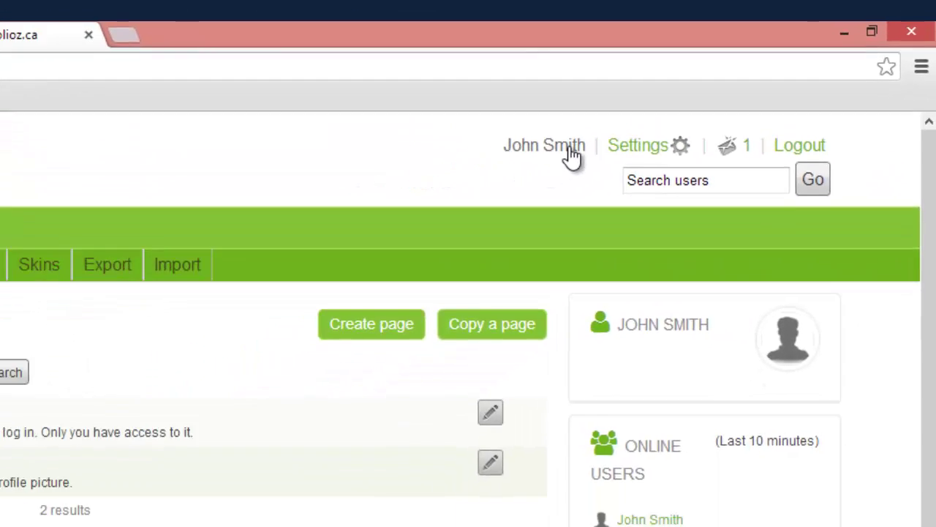
{"action": "left_click", "coordinate": [462, 192]}
{"action": "scroll", "coordinate": [643, 181], "scroll_direction": "down", "scroll_amount": 1}
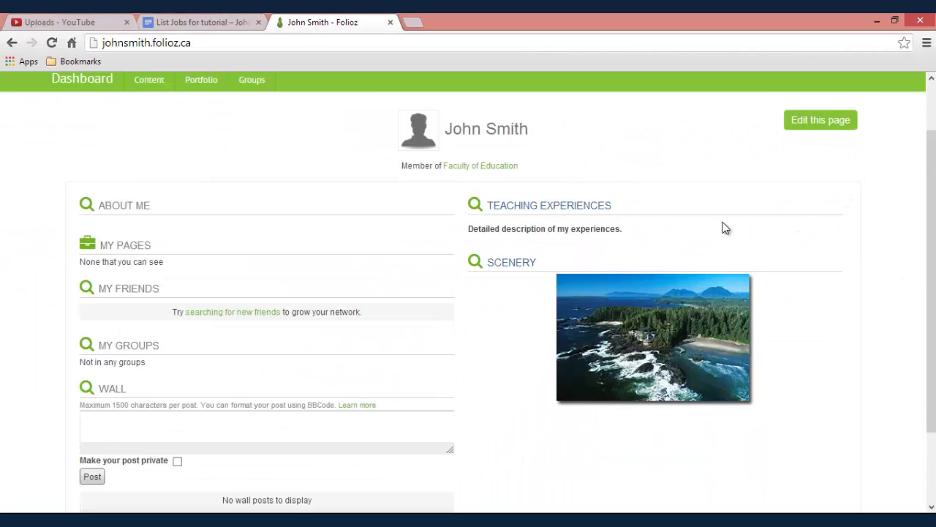